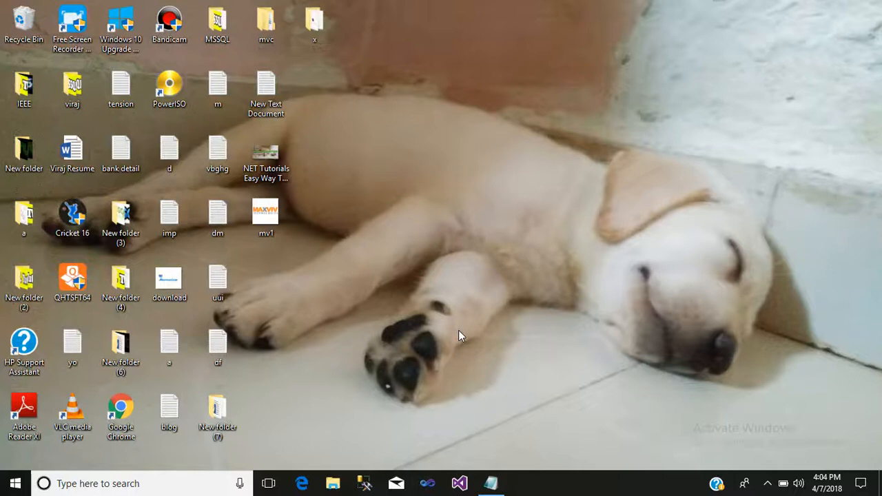
Launch SSMS and connect to the local server as sa with the sa password
left_click(364, 483)
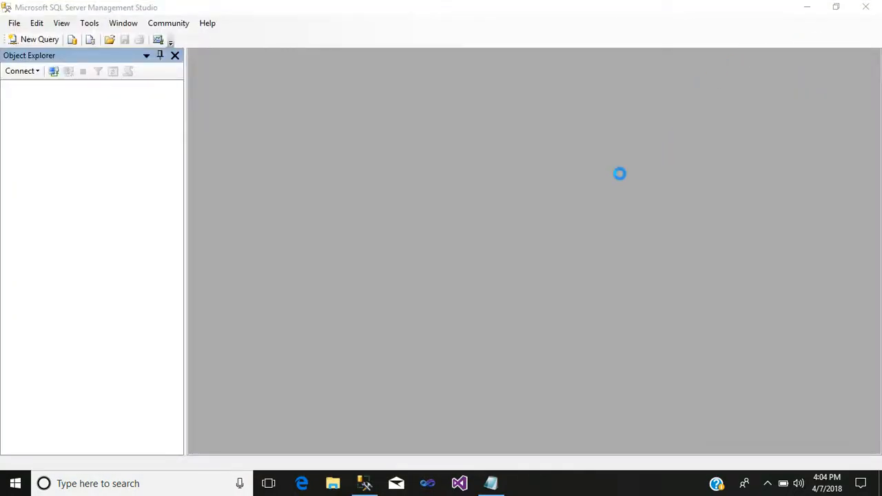
left_click(561, 200)
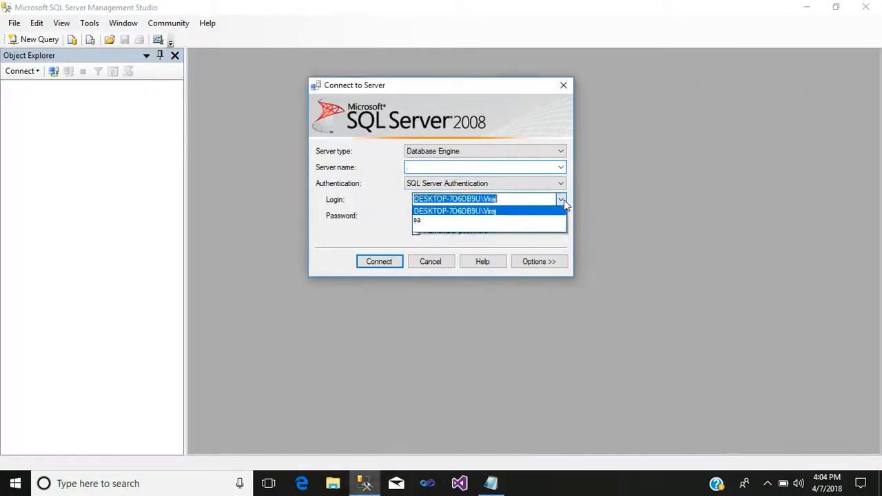
left_click(481, 220)
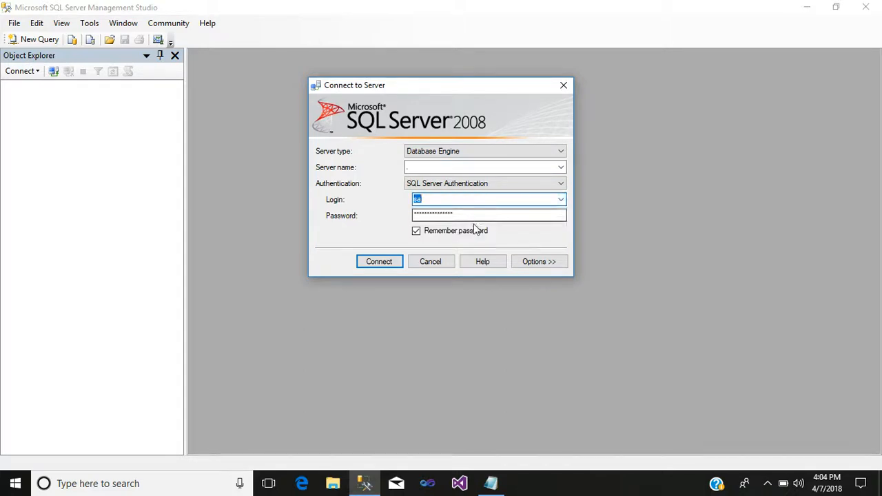
key("Tab")
type("1234567")
key("Return")
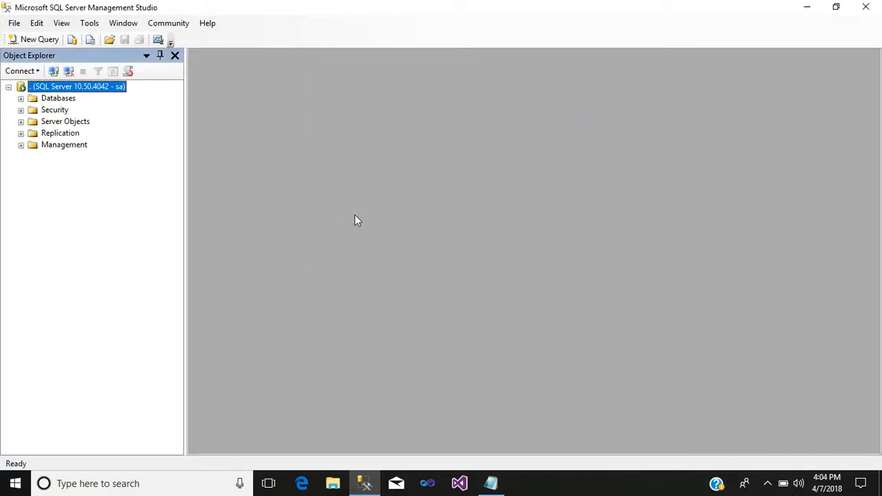
Expand tension's Tables and Stored Procedures to reveal dbo.viewer and dbo.pro
left_click(20, 99)
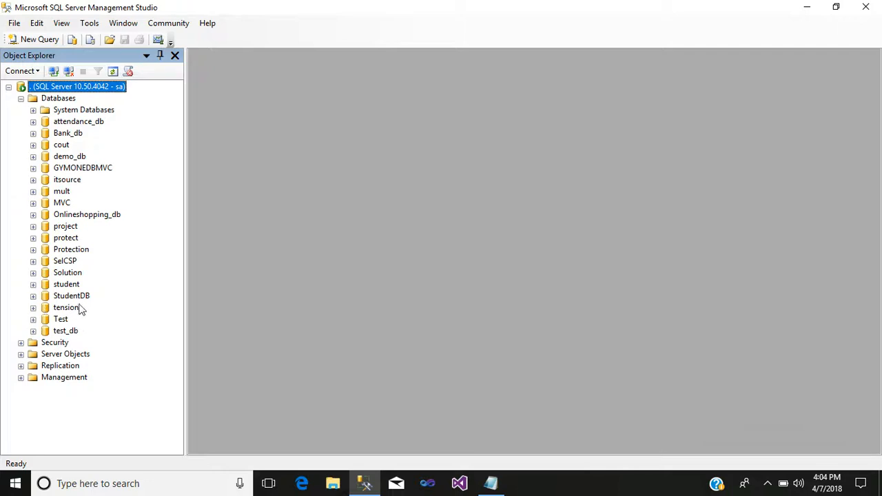
left_click(33, 308)
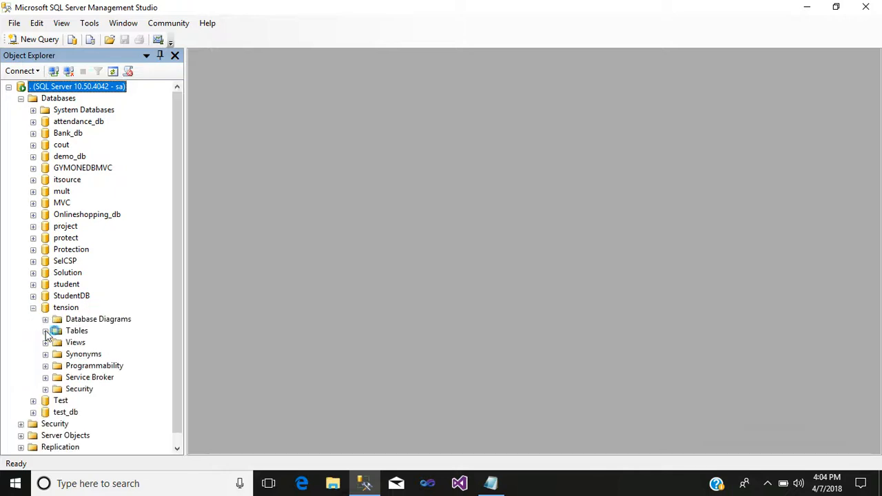
left_click(45, 331)
scroll(86, 324, "down", 1)
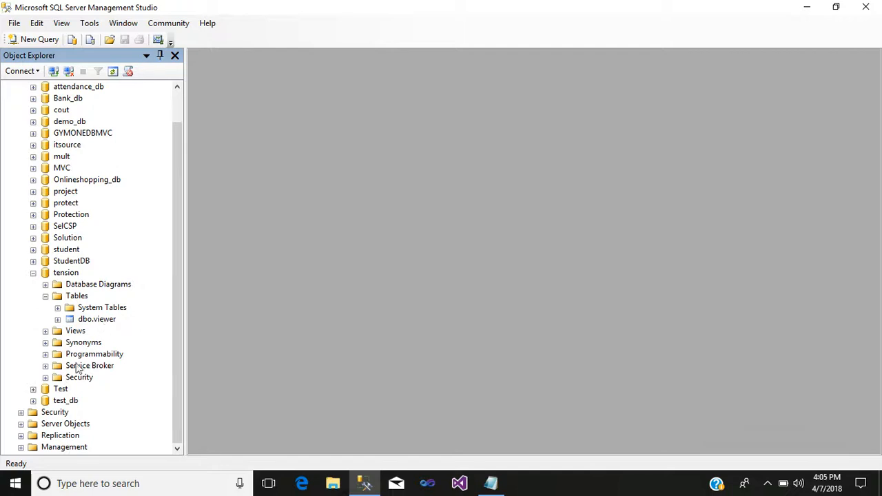
left_click(45, 355)
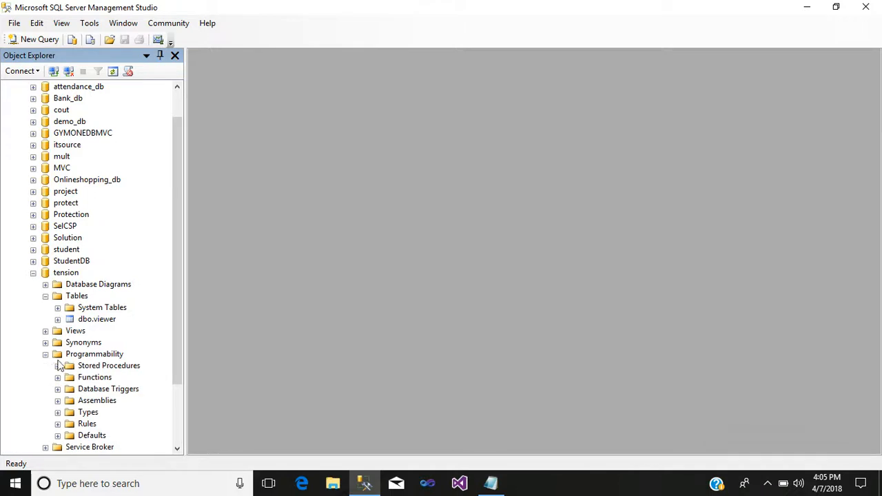
left_click(58, 366)
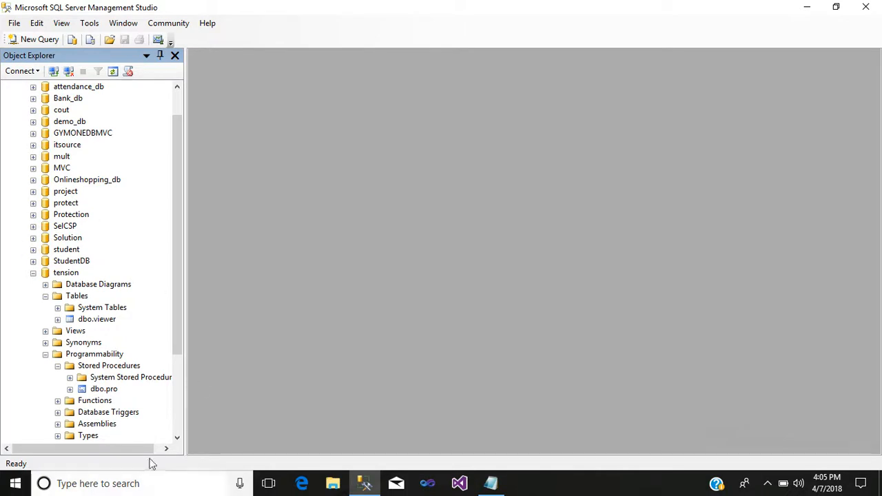
right_click(91, 321)
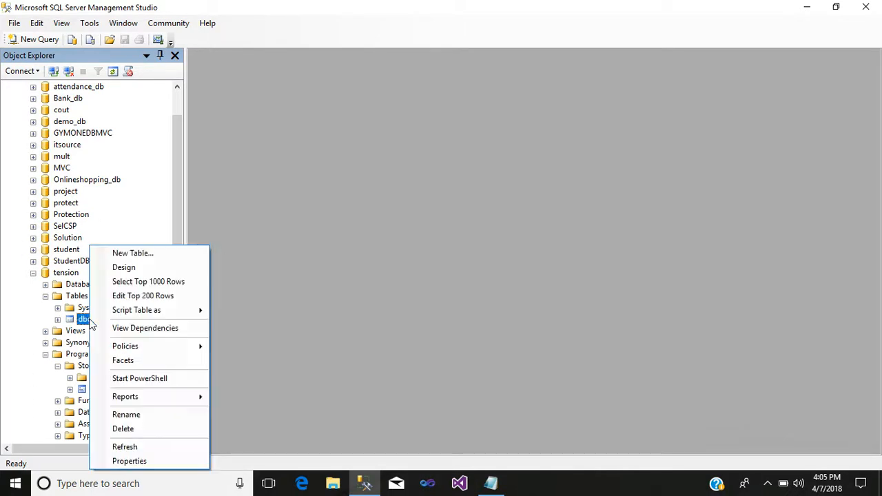
left_click(163, 281)
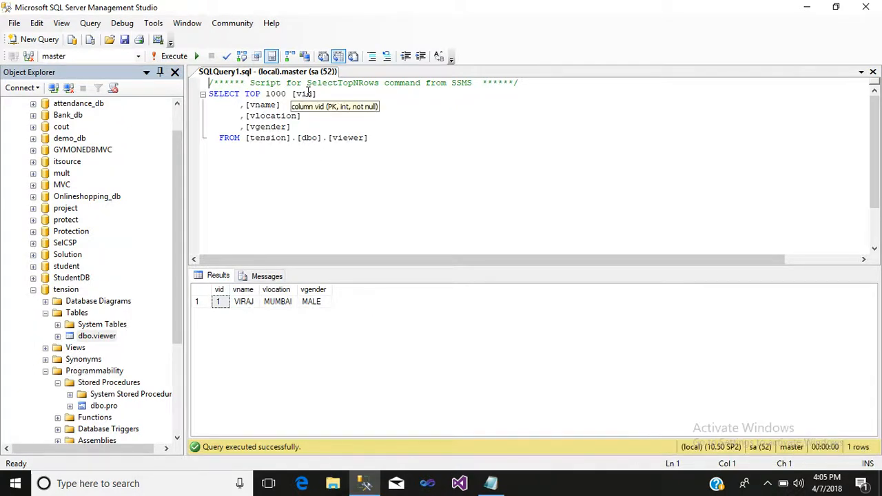
right_click(258, 72)
left_click(284, 92)
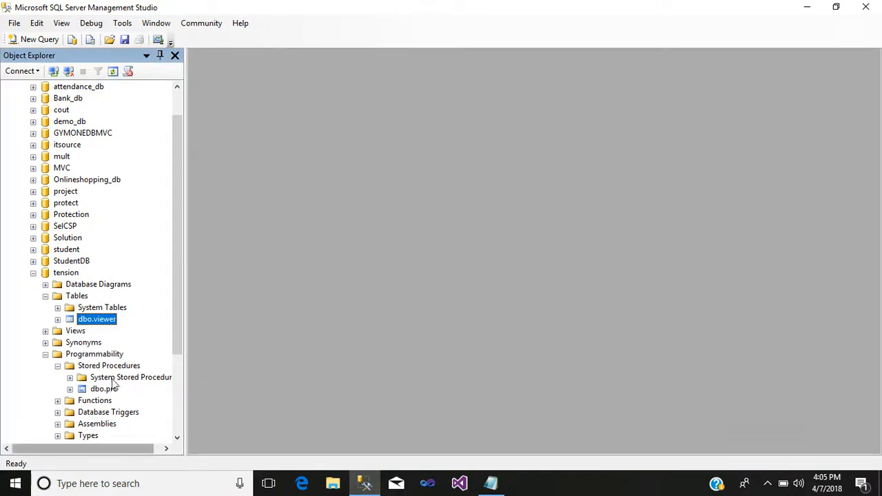
Collapse tension, then run Shrink Database on the whole tension database with default settings
left_click(34, 274)
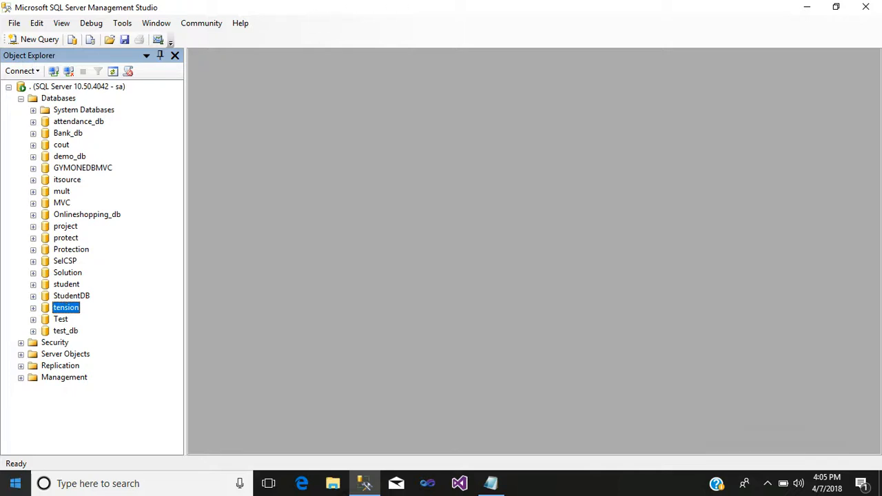
right_click(61, 308)
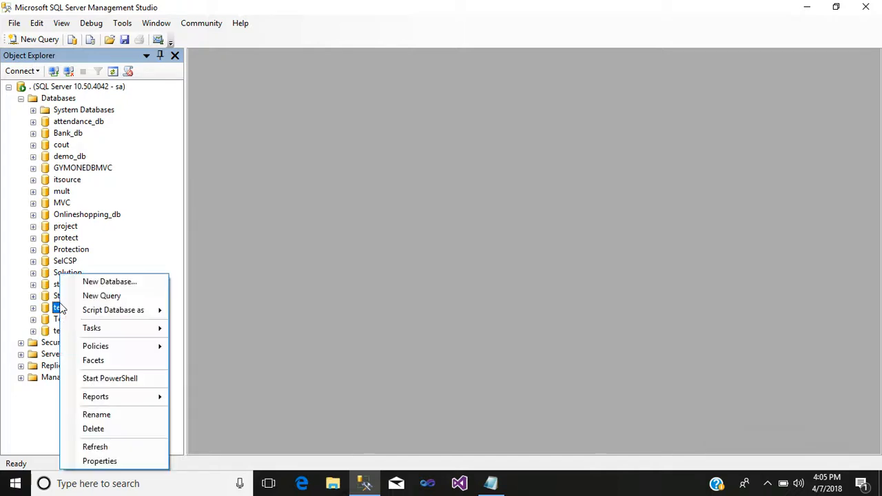
mouse_move(108, 333)
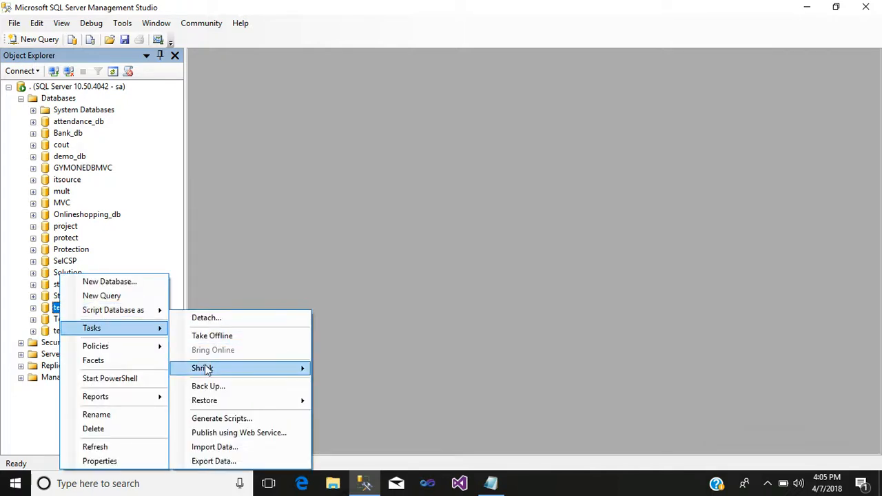
left_click(301, 371)
left_click(330, 370)
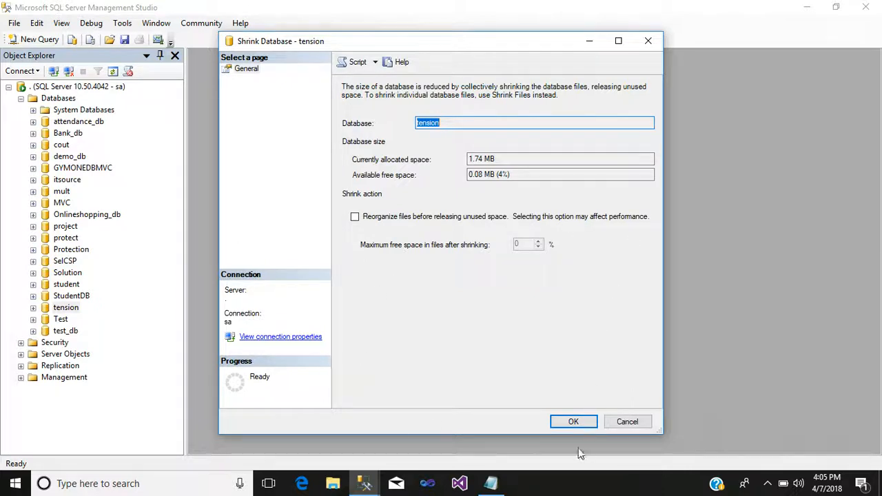
left_click(571, 422)
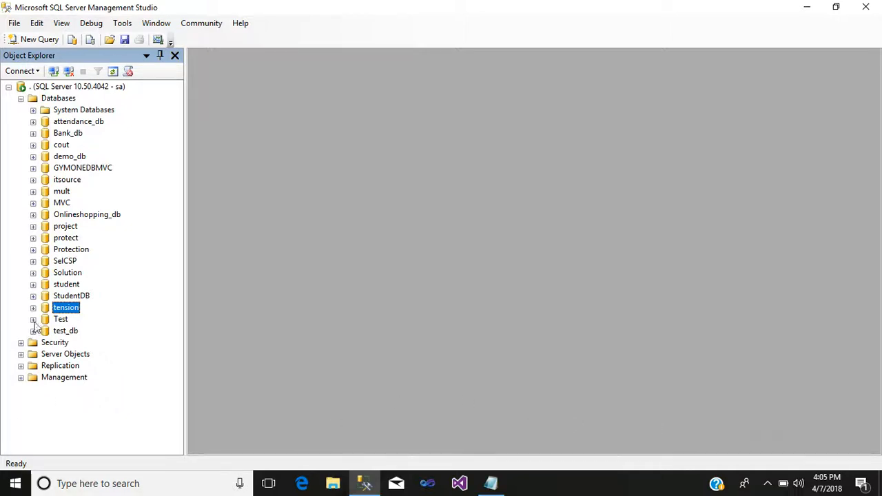
right_click(72, 310)
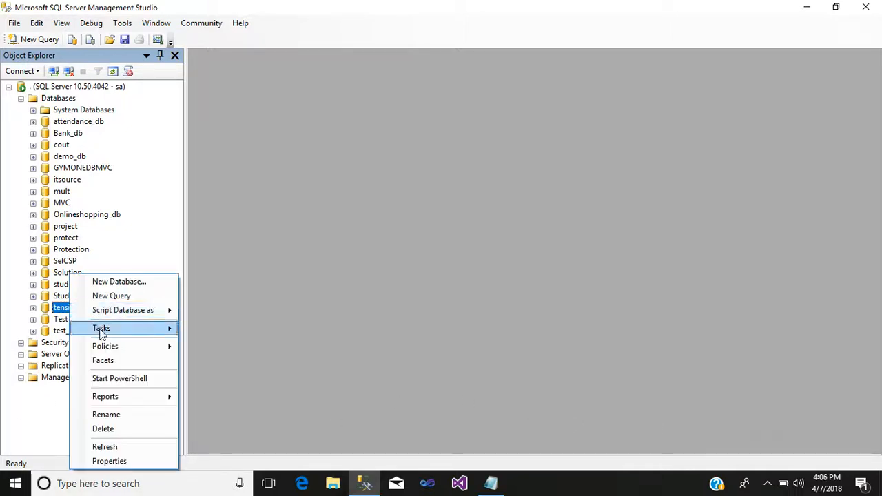
mouse_move(102, 331)
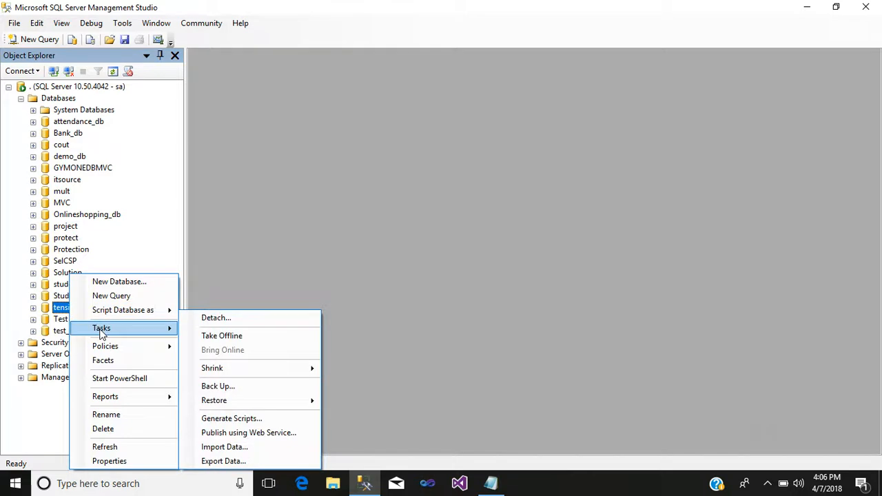
left_click(252, 391)
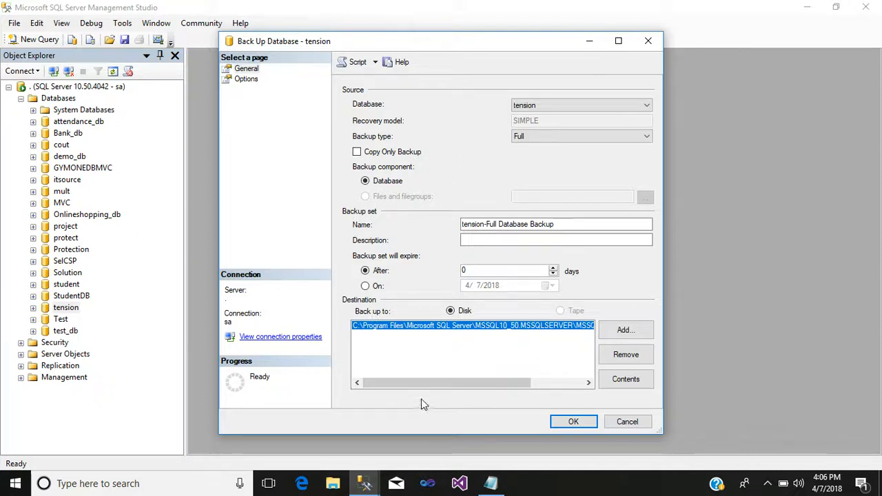
left_click_drag(421, 383, 333, 366)
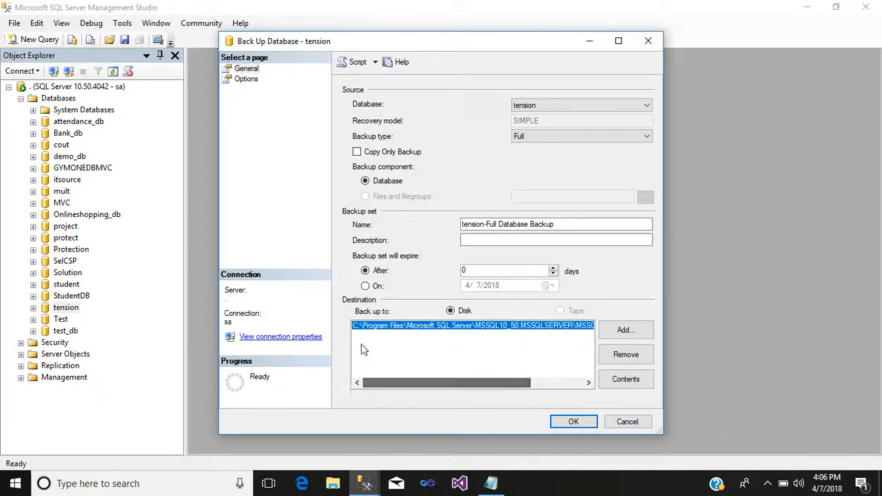
left_click_drag(449, 383, 414, 371)
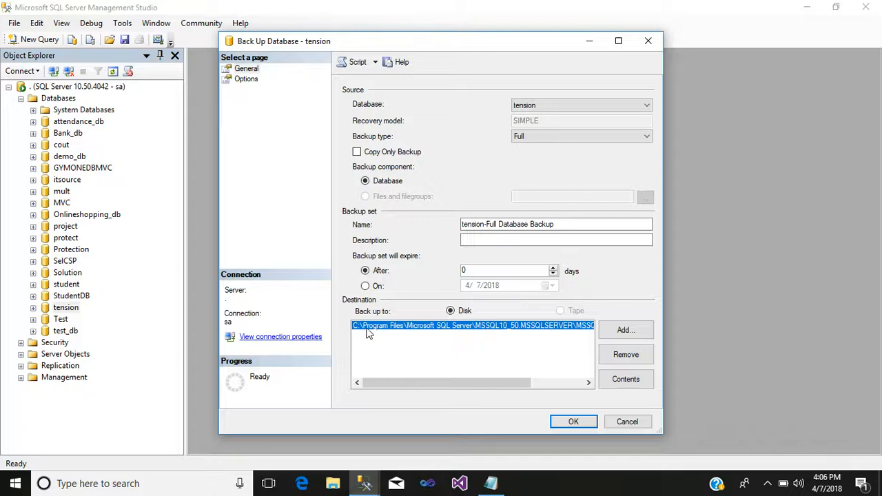
left_click_drag(433, 382, 476, 383)
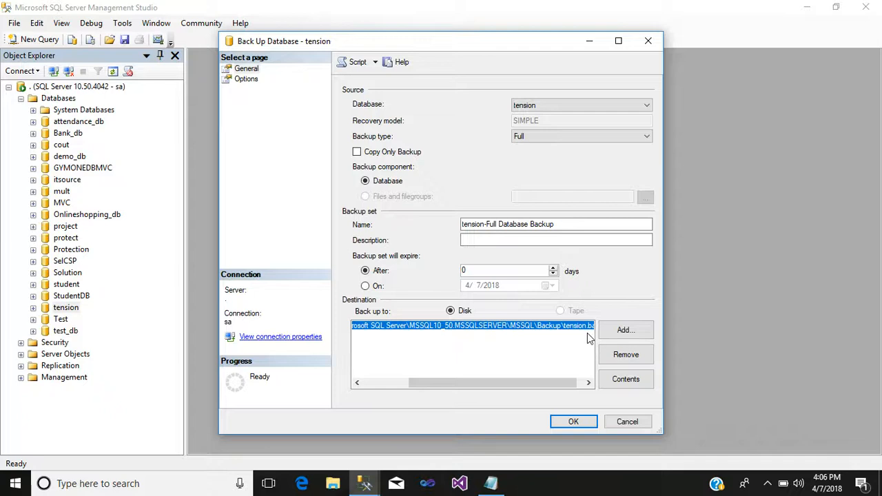
left_click_drag(542, 384, 472, 382)
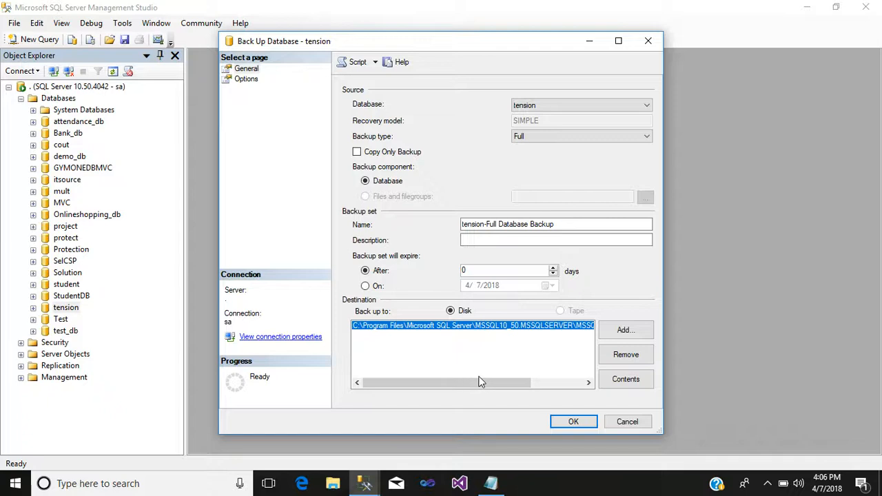
left_click_drag(464, 380, 482, 373)
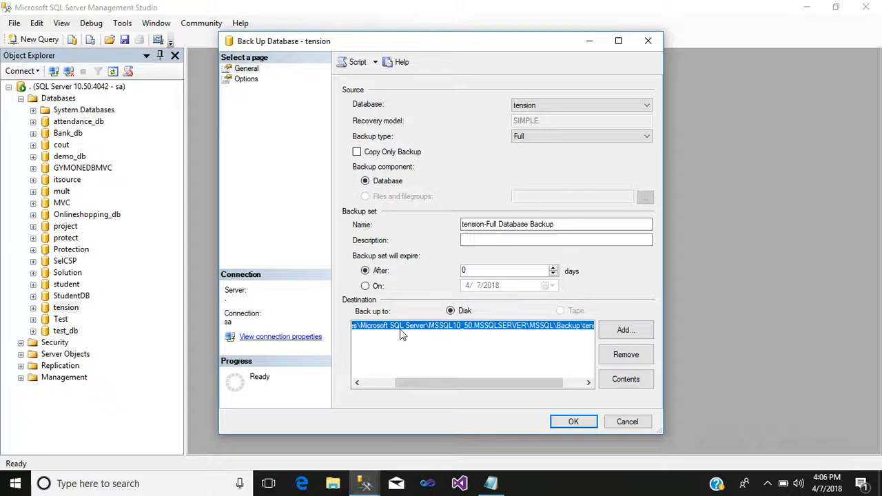
left_click_drag(485, 384, 507, 384)
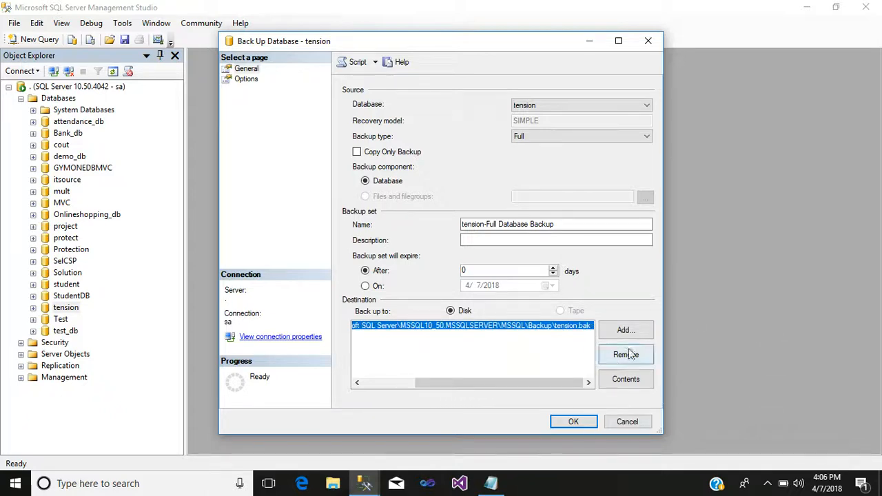
Run the full backup of tension and dismiss the success message
left_click(574, 423)
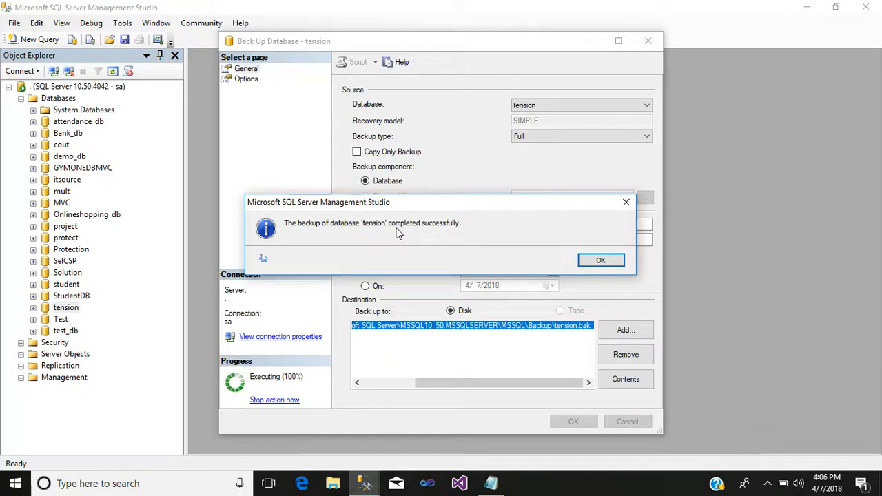
left_click(593, 262)
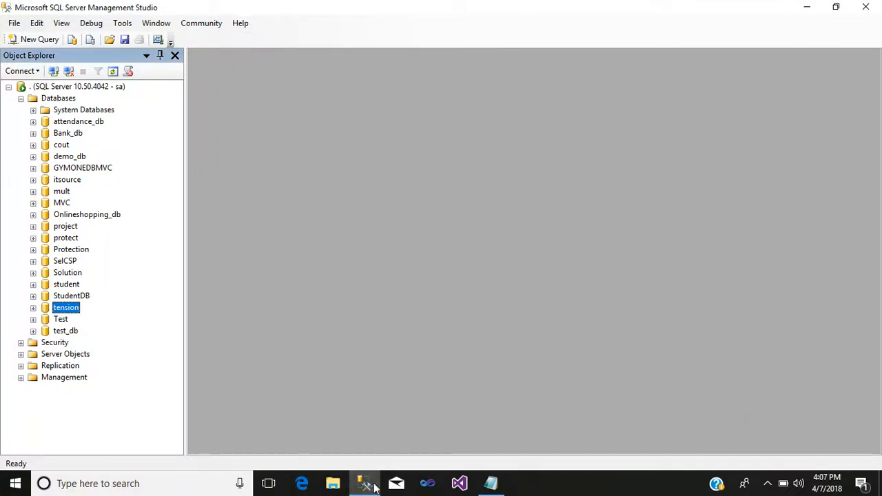
Browse in File Explorer to C:\Program Files\Microsoft SQL Server\MSSQL10_50.MSSQLSERVER\MSSQL\Backup
left_click(331, 484)
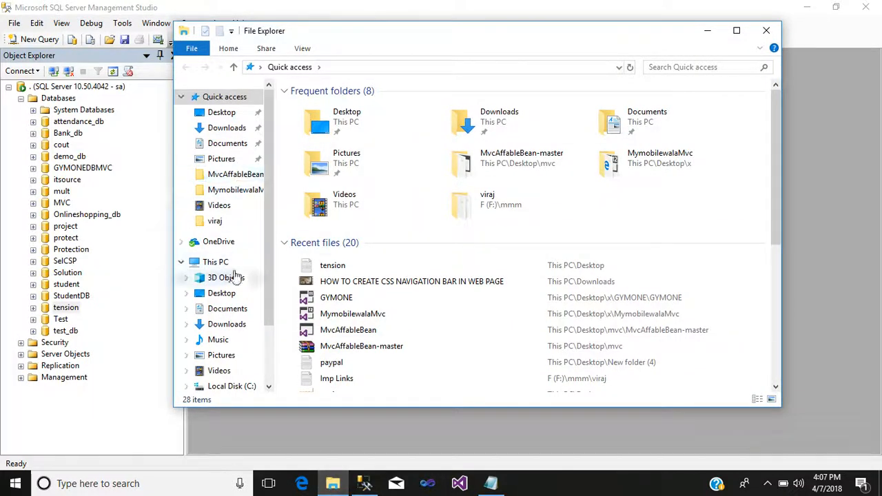
scroll(383, 286, "down", 2)
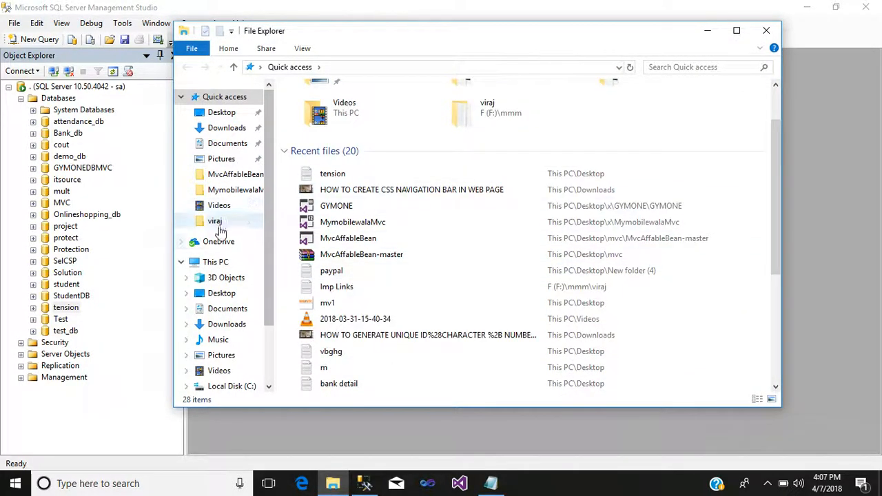
left_click(216, 262)
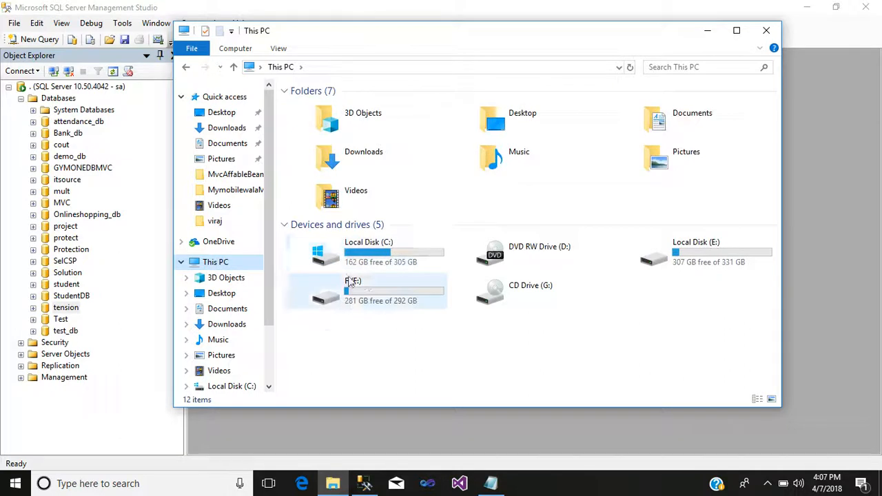
double_click(358, 252)
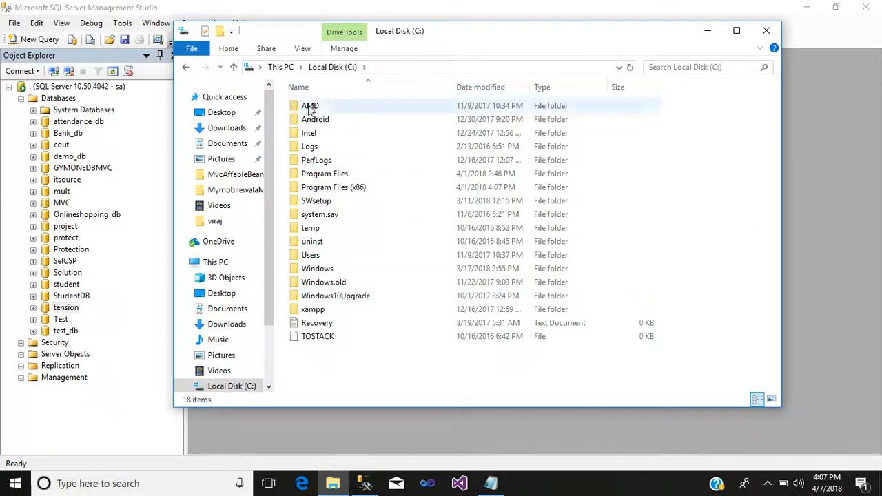
double_click(320, 177)
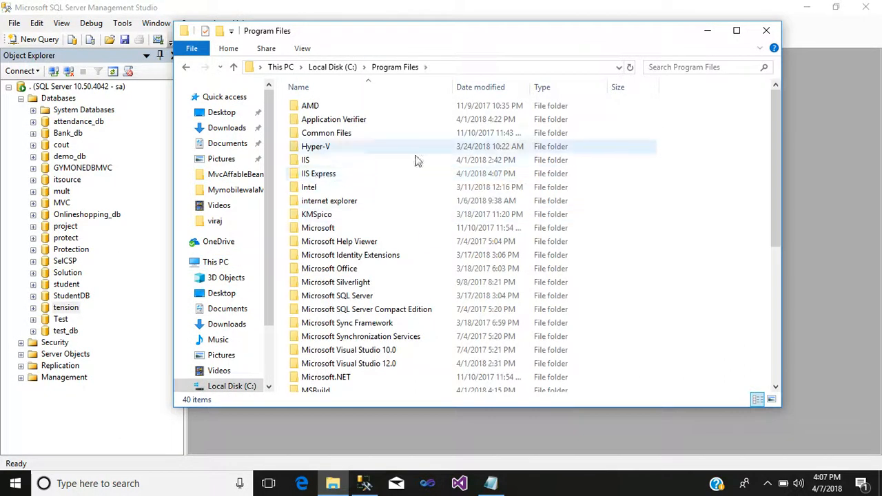
scroll(364, 238, "down", 2)
double_click(361, 223)
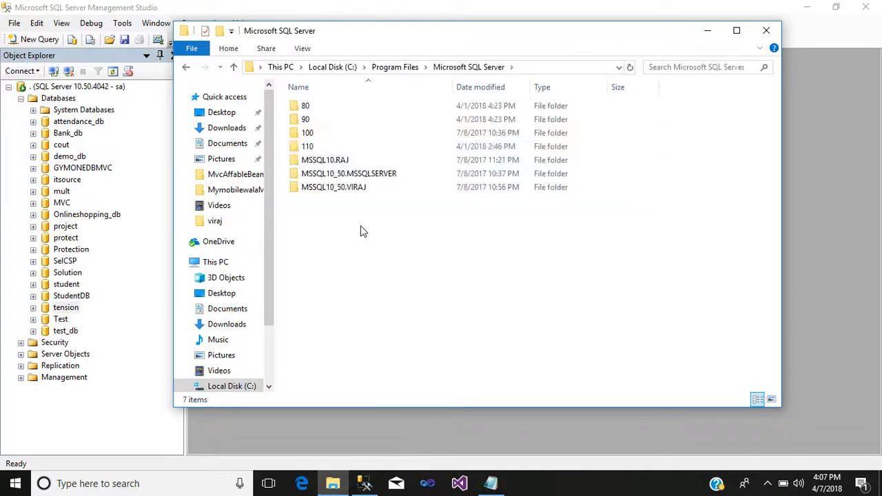
double_click(322, 181)
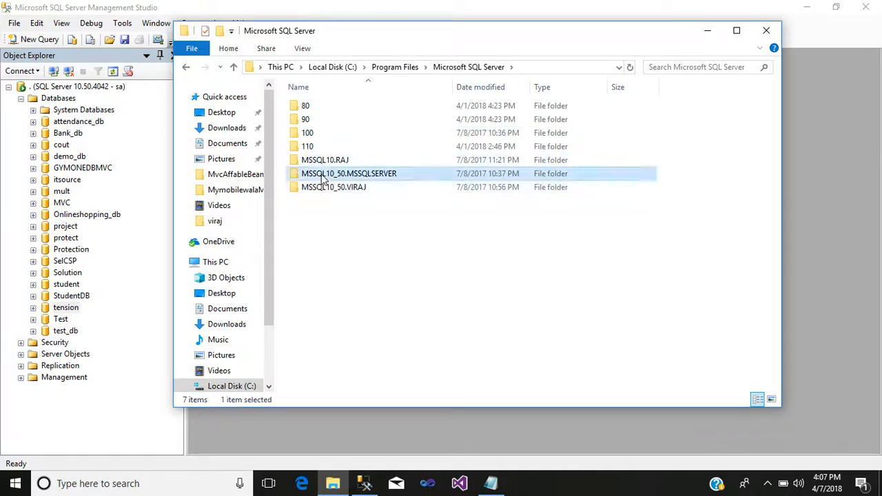
left_click(329, 110)
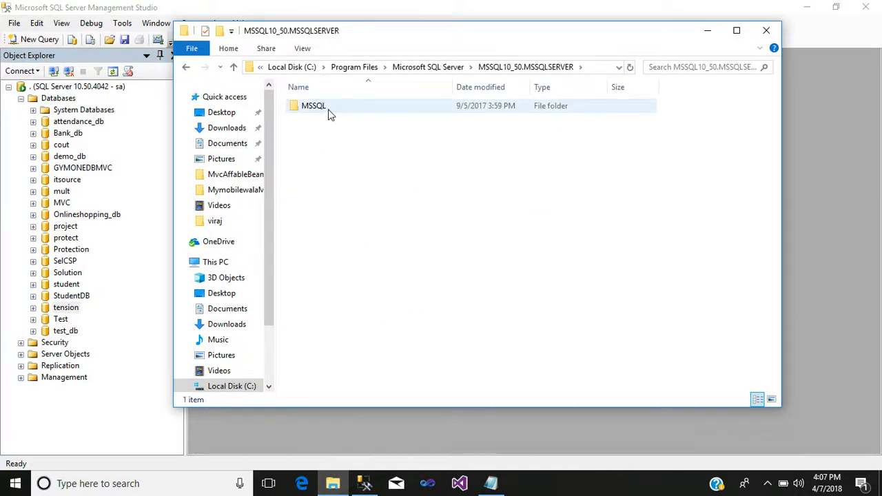
double_click(329, 110)
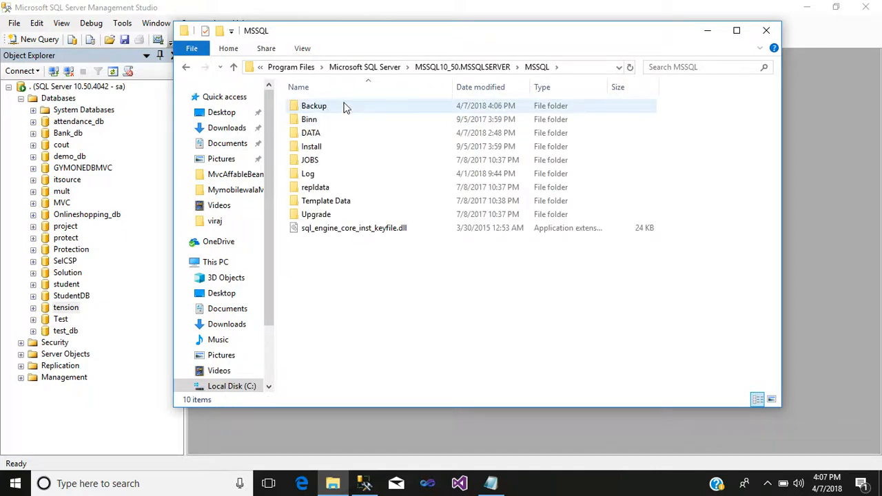
double_click(345, 108)
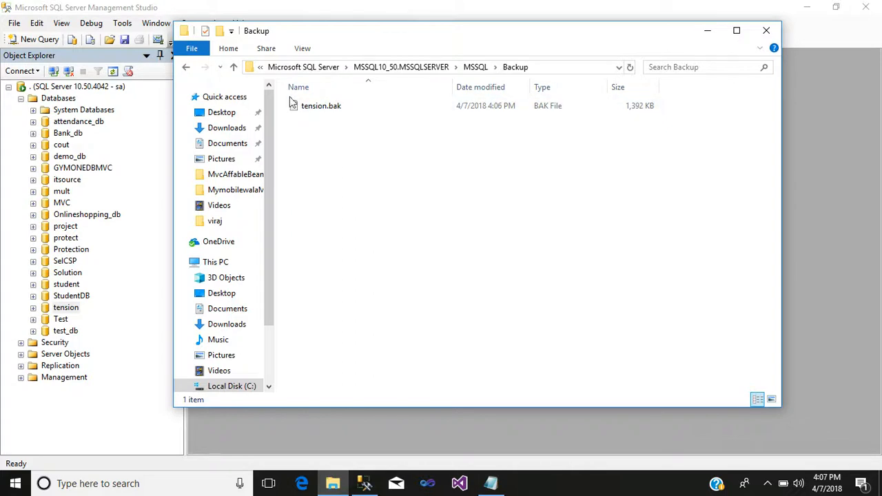